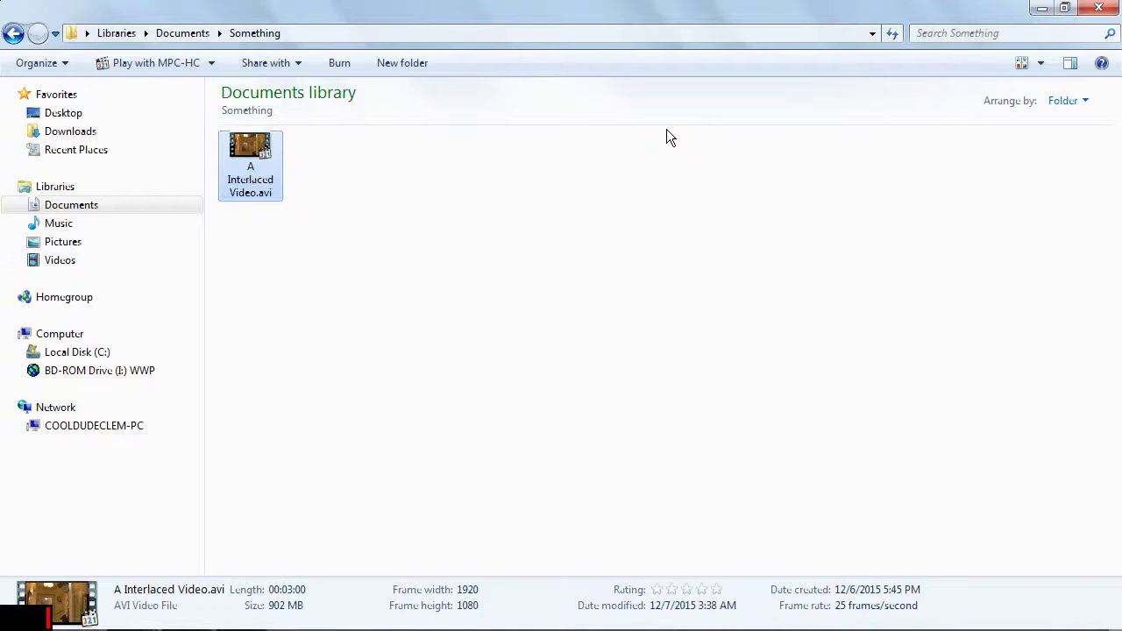
# Preview the interlaced video, then load A Interlaced Video.avi from the Something folder into HandBrake.
pyautogui.doubleClick(247, 148)
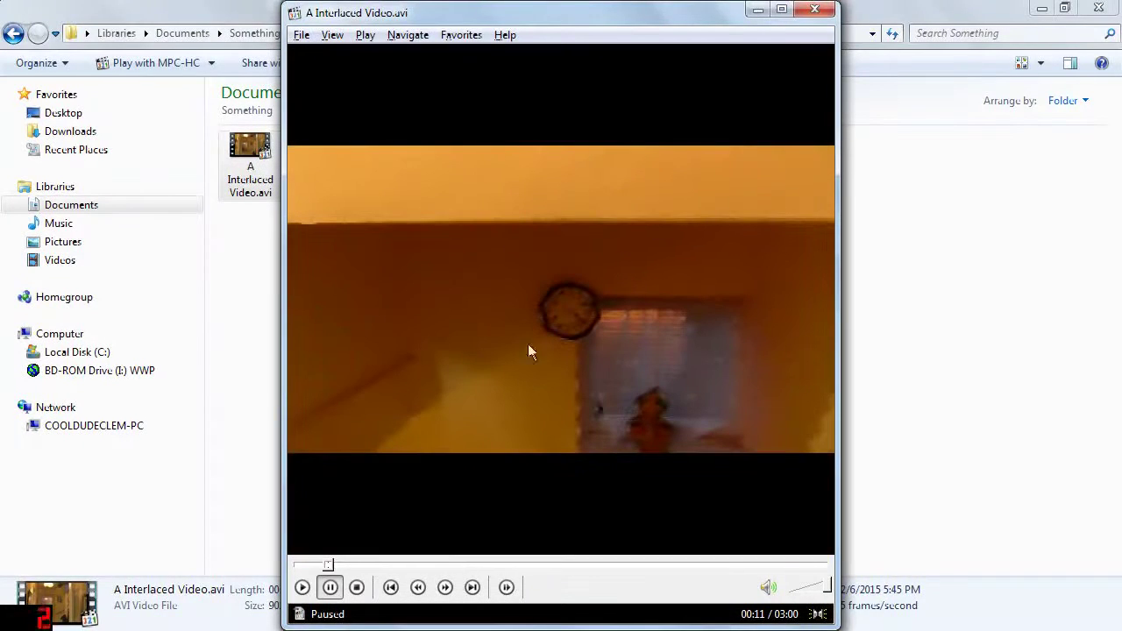
pyautogui.click(816, 9)
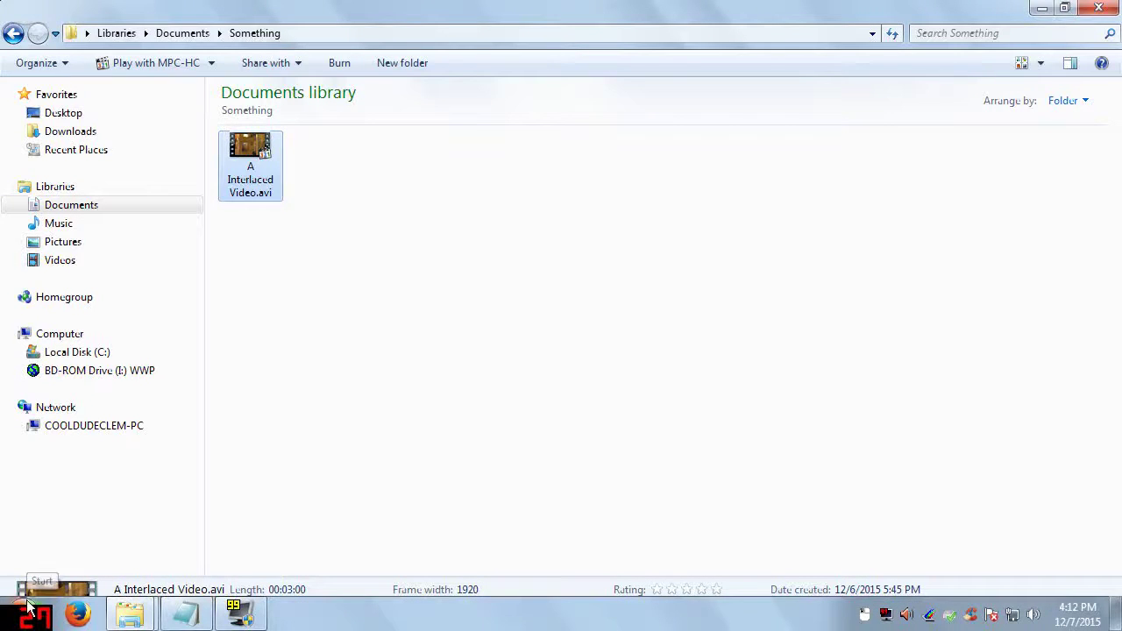
pyautogui.click(29, 607)
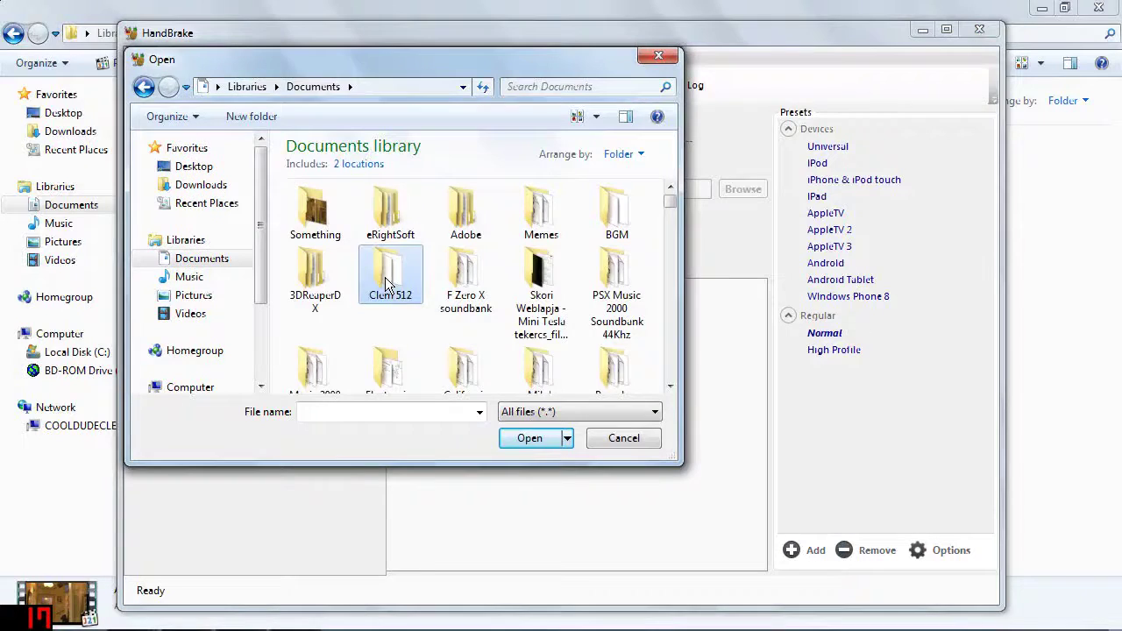
pyautogui.click(386, 283)
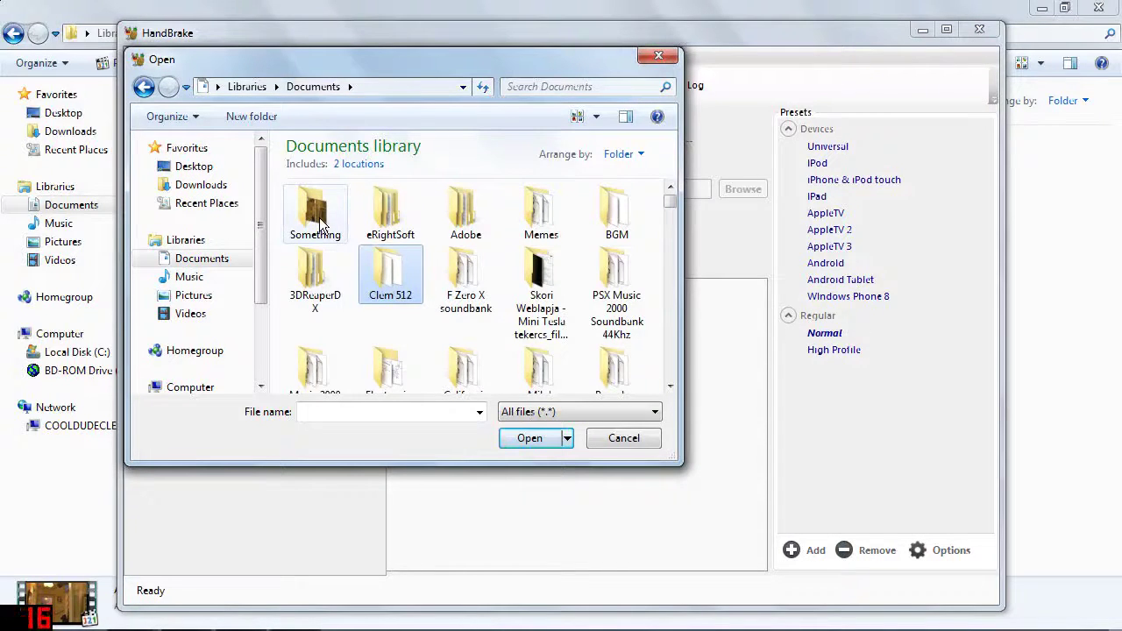
pyautogui.doubleClick(317, 215)
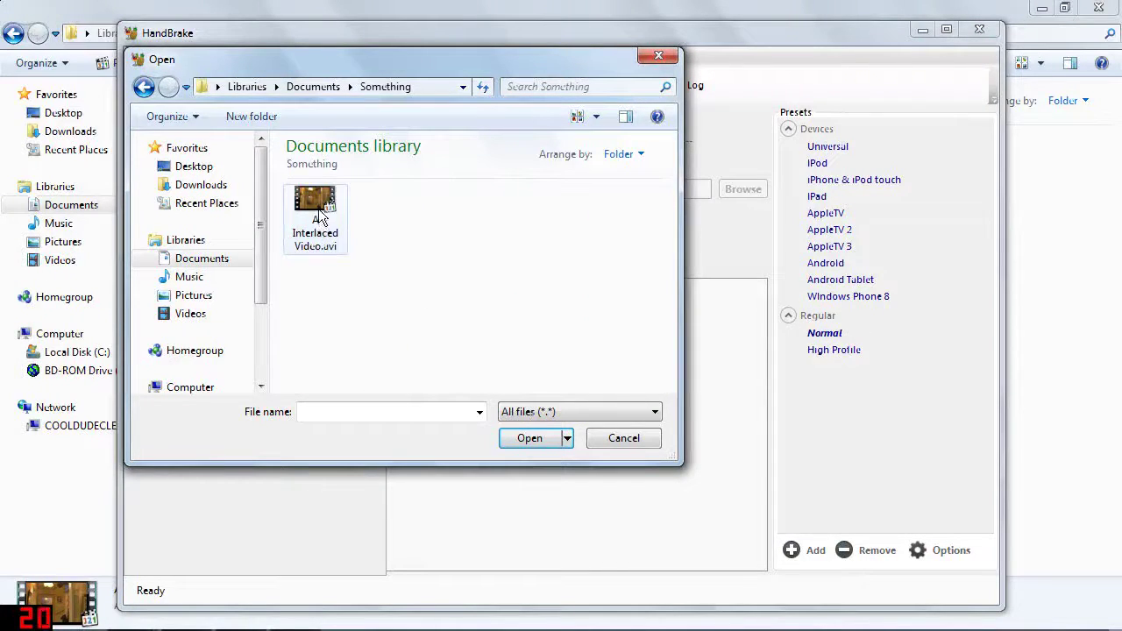
pyautogui.click(317, 215)
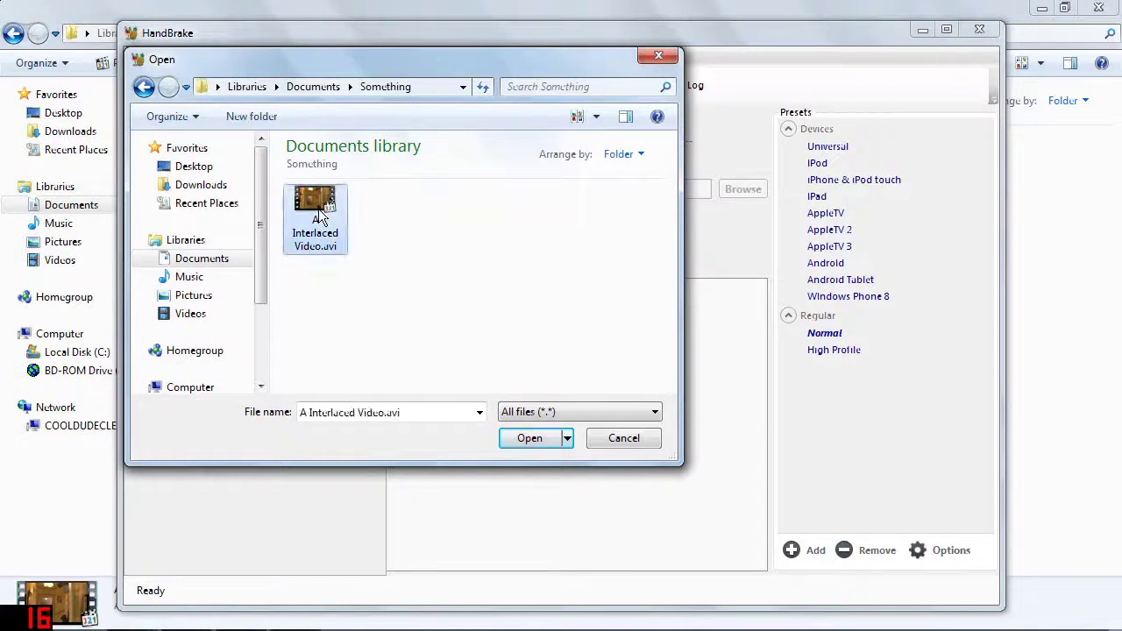
pyautogui.doubleClick(317, 215)
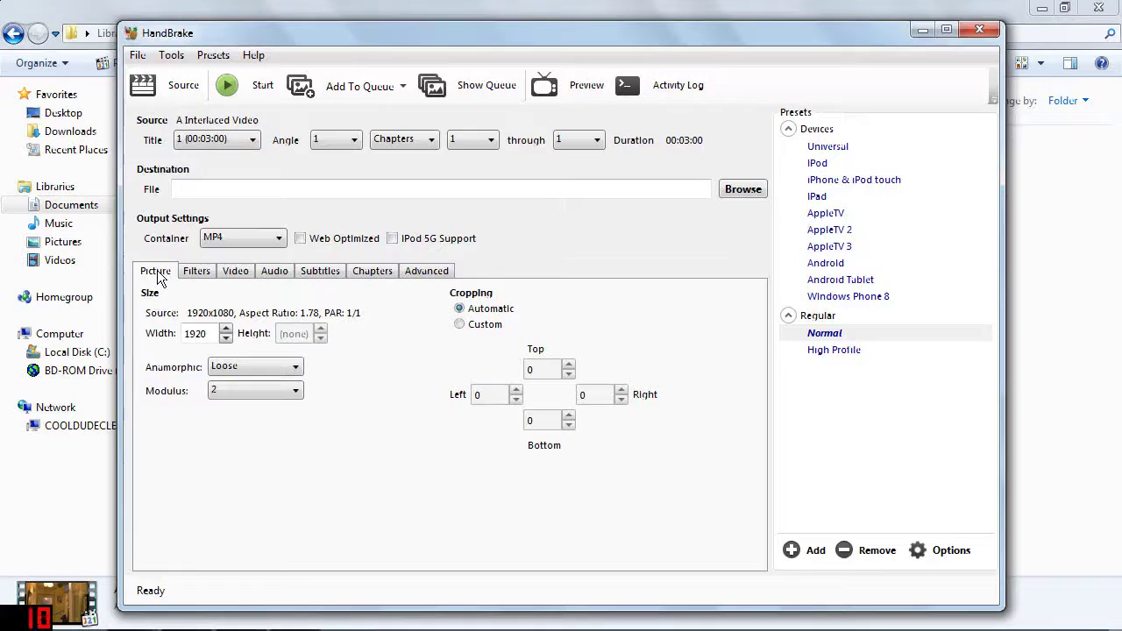
# Set the Video output to a constant 50 fps frame rate.
pyautogui.click(236, 273)
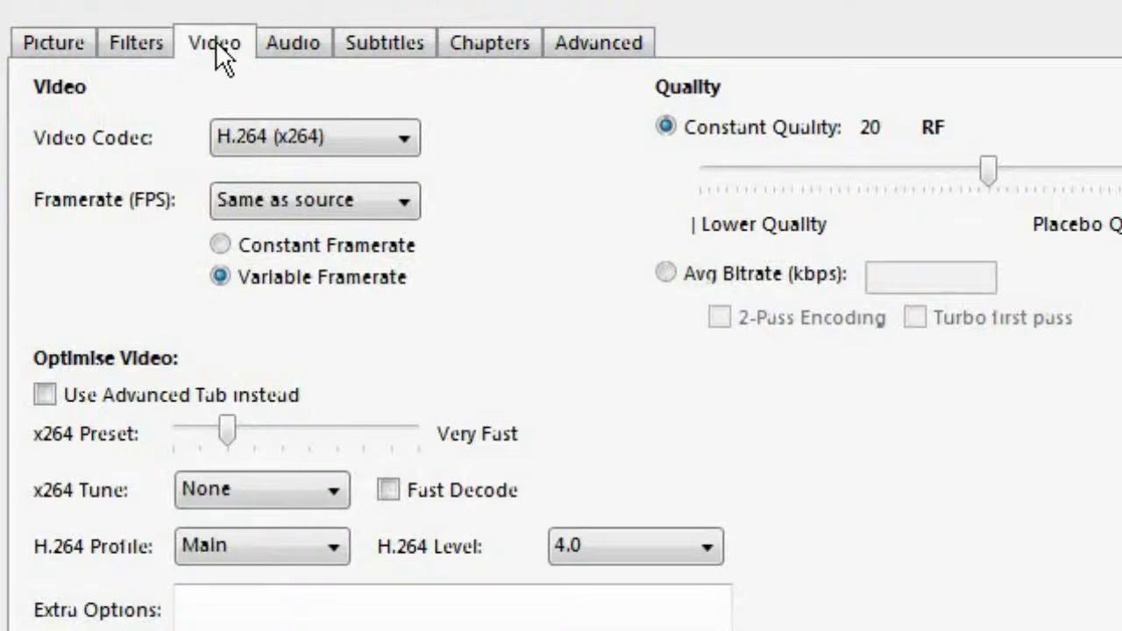
pyautogui.click(264, 247)
pyautogui.click(307, 197)
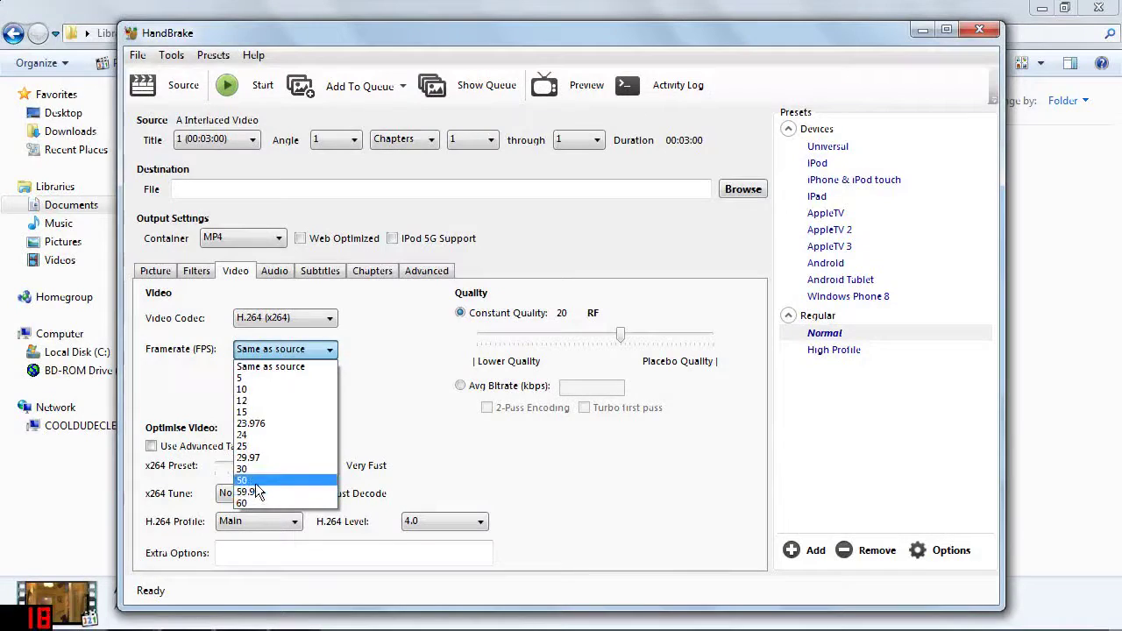
pyautogui.click(257, 479)
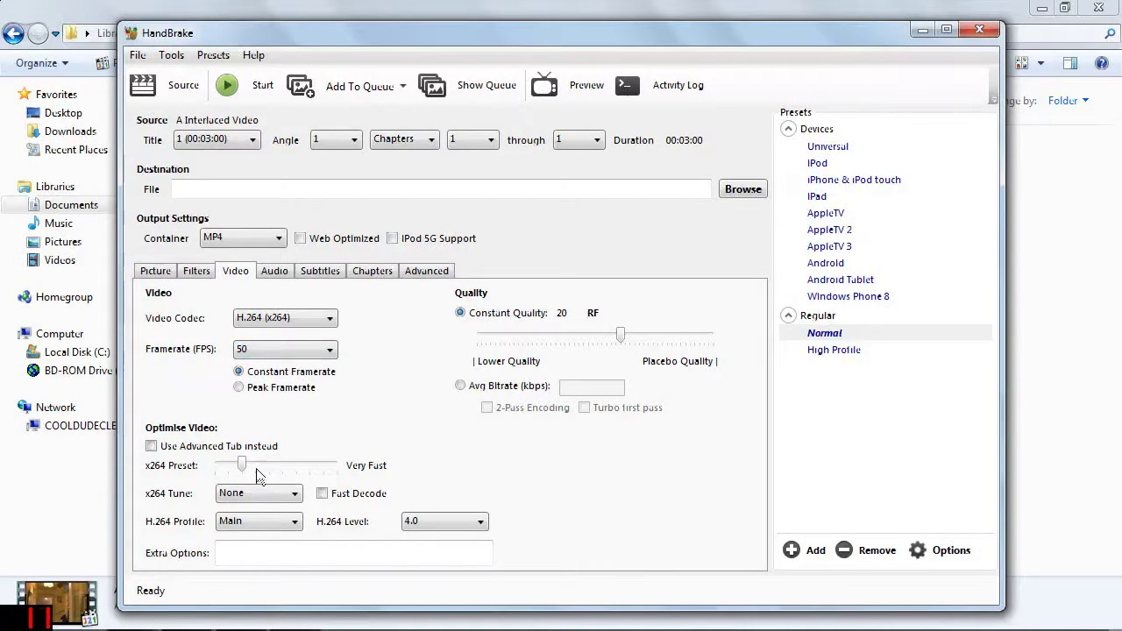
# Set the Filters deinterlace mode to Custom with parameters 15:00:-1:01.
pyautogui.click(201, 272)
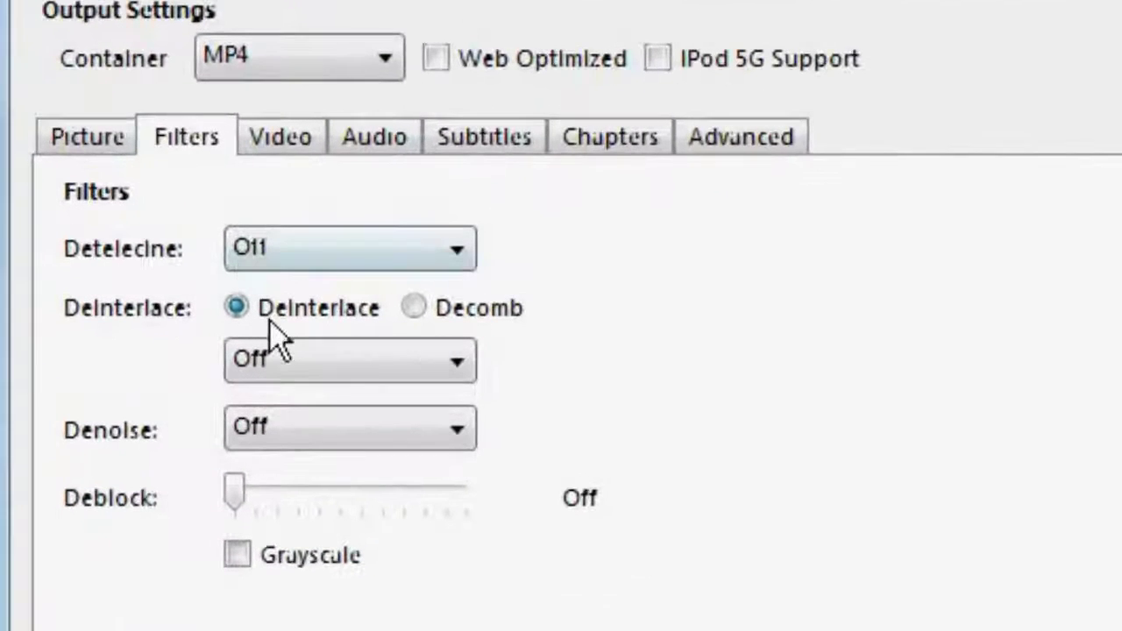
pyautogui.click(377, 355)
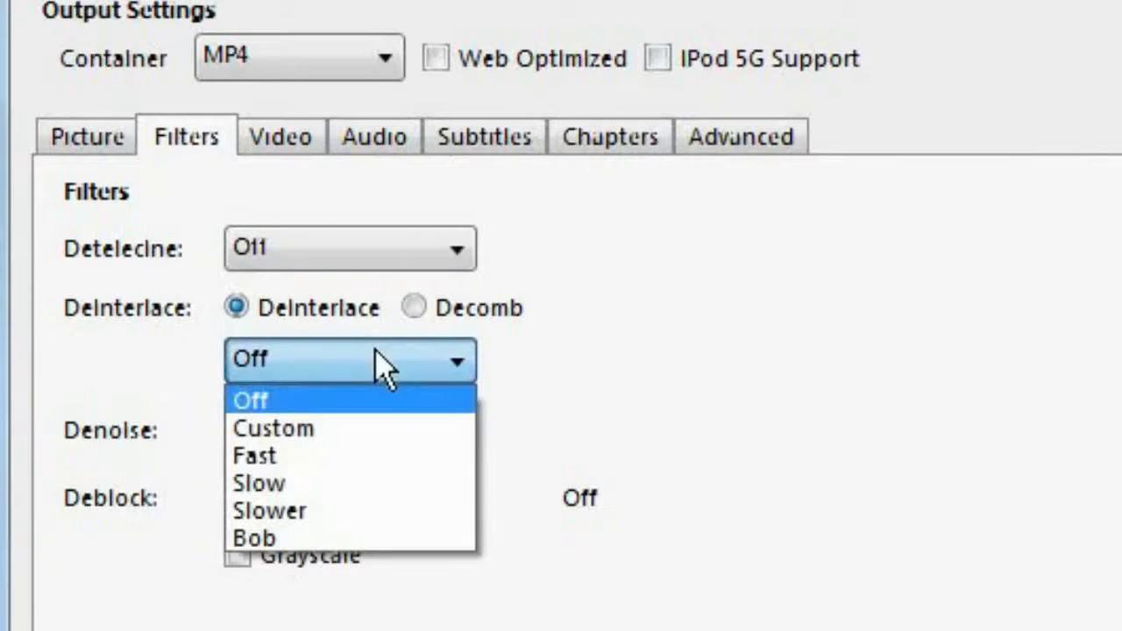
pyautogui.click(347, 419)
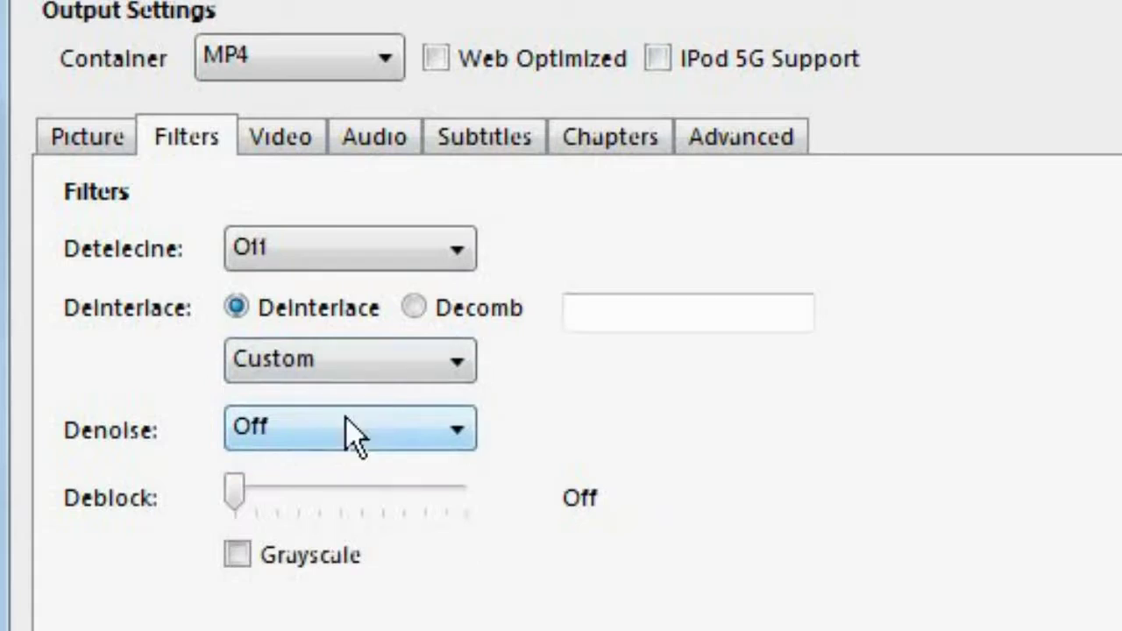
pyautogui.click(605, 312)
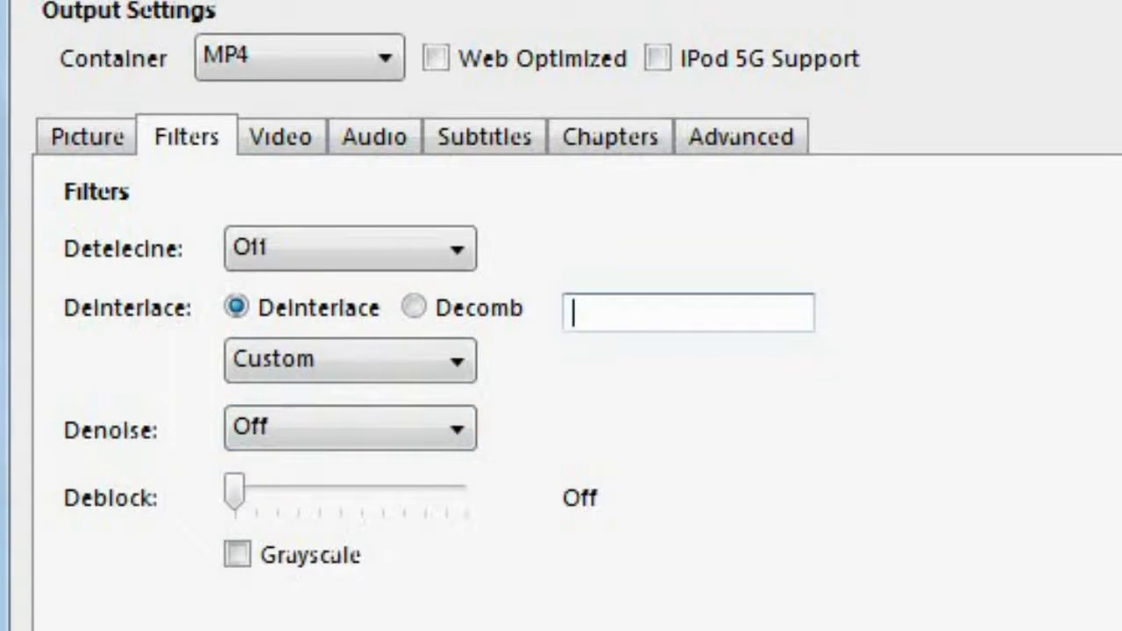
pyautogui.write('15')
pyautogui.write(':')
pyautogui.write('00:-')
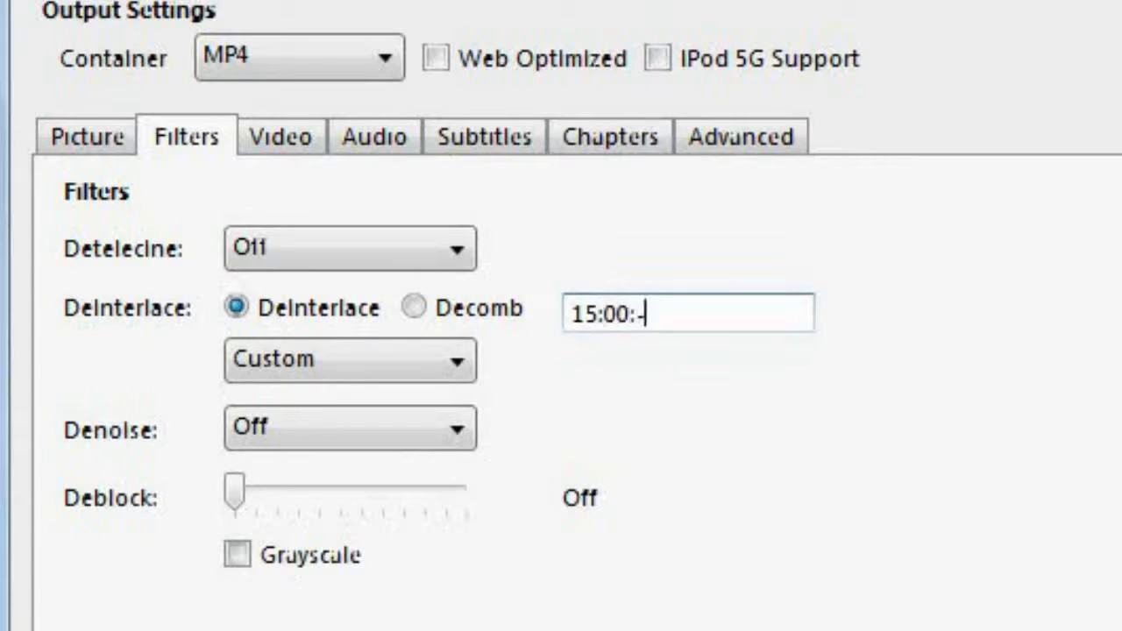
pyautogui.write('1:')
pyautogui.write('01')
# Edit the second custom deinterlace value, ending with it restored to 00.
pyautogui.doubleClick(604, 333)
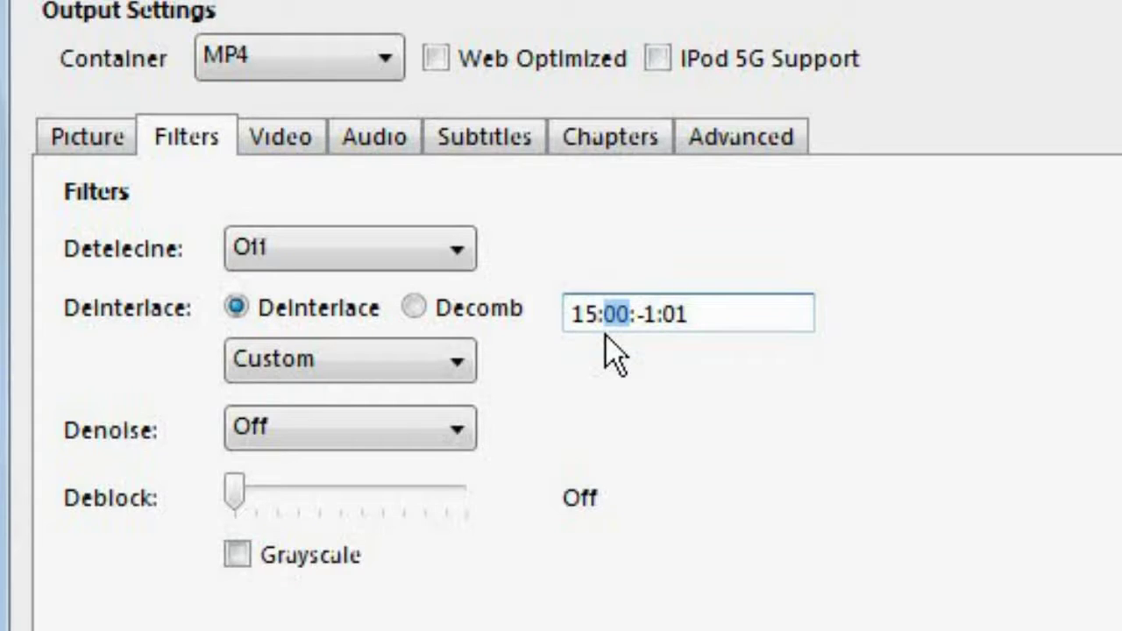
pyautogui.write('01')
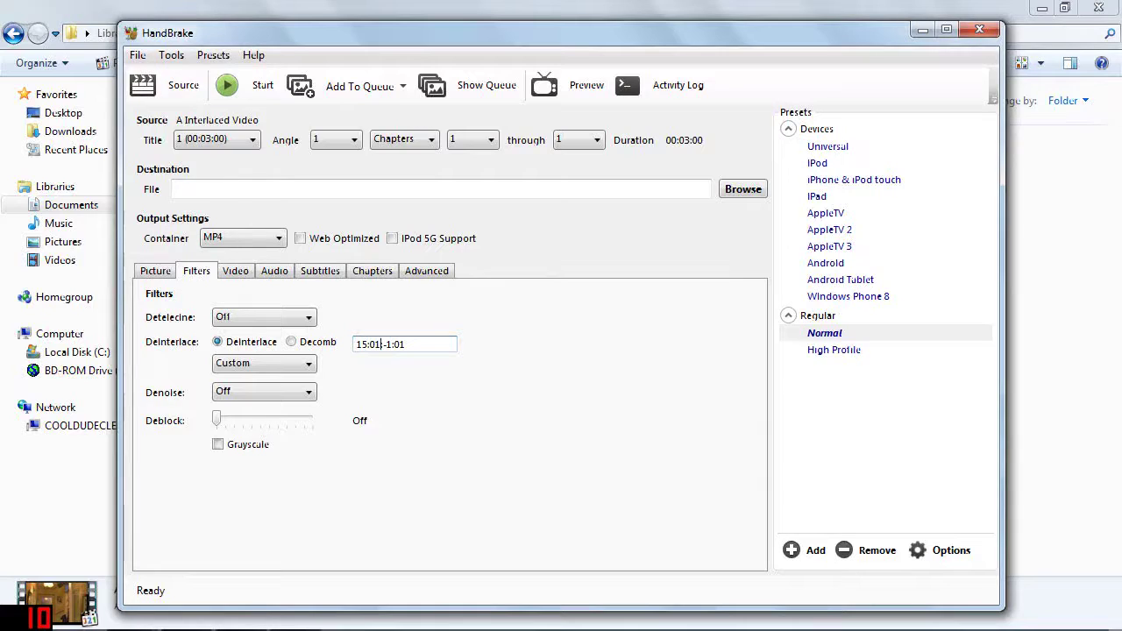
pyautogui.press('BackSpace')
pyautogui.write('0')
pyautogui.write(':')
# Set the output file to progressive.mp4 in Something and start encoding.
pyautogui.click(746, 194)
pyautogui.write('progre')
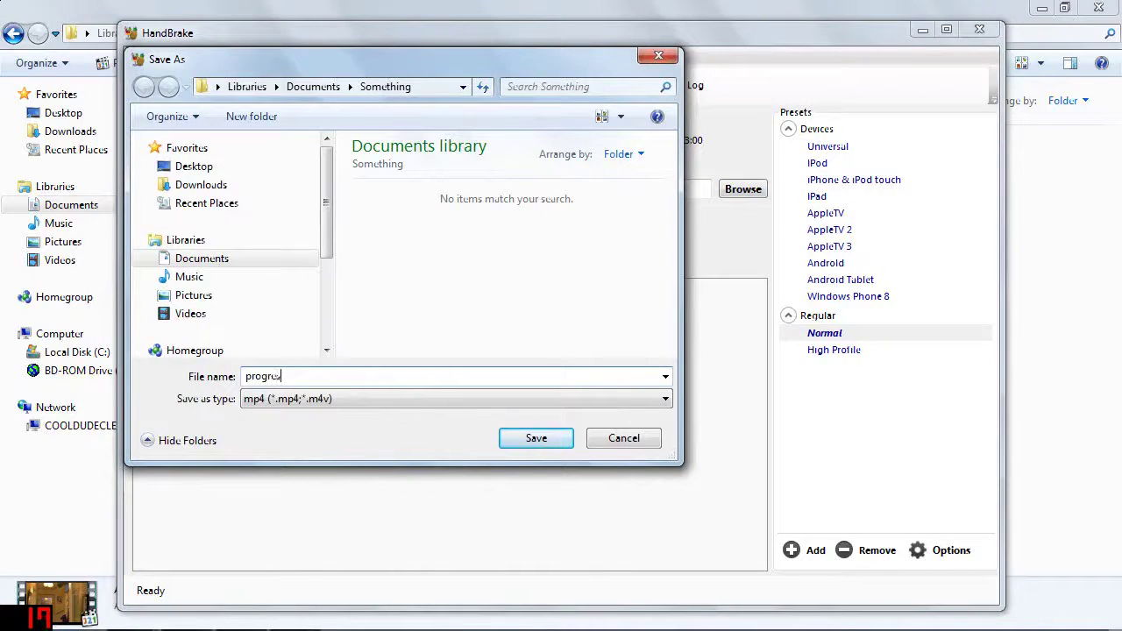
pyautogui.write('sive')
pyautogui.click(533, 435)
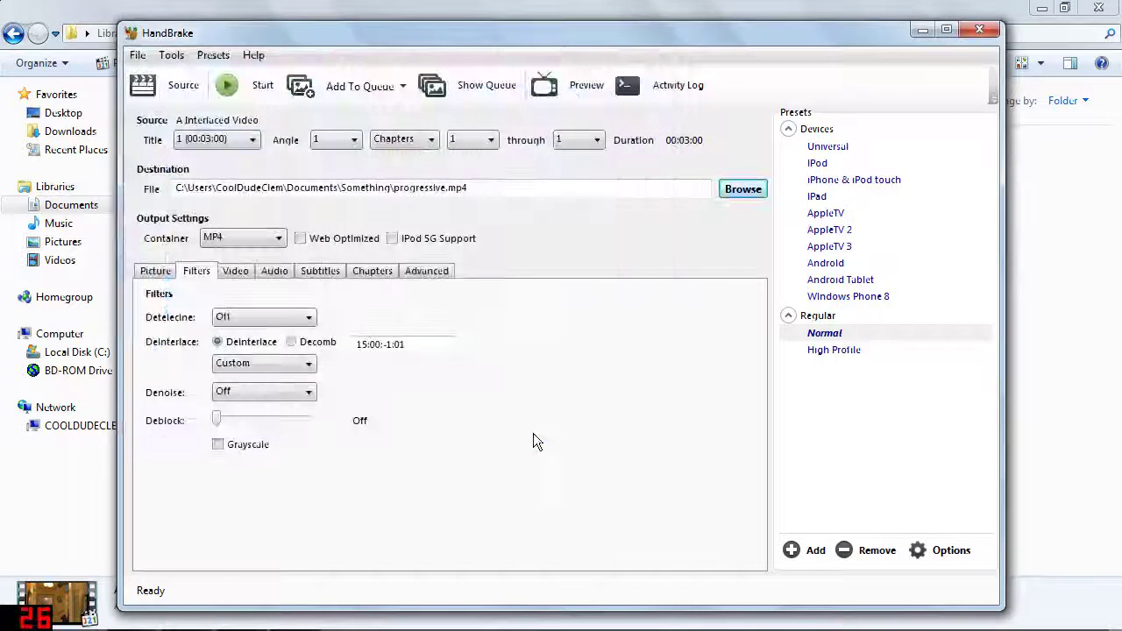
pyautogui.click(242, 91)
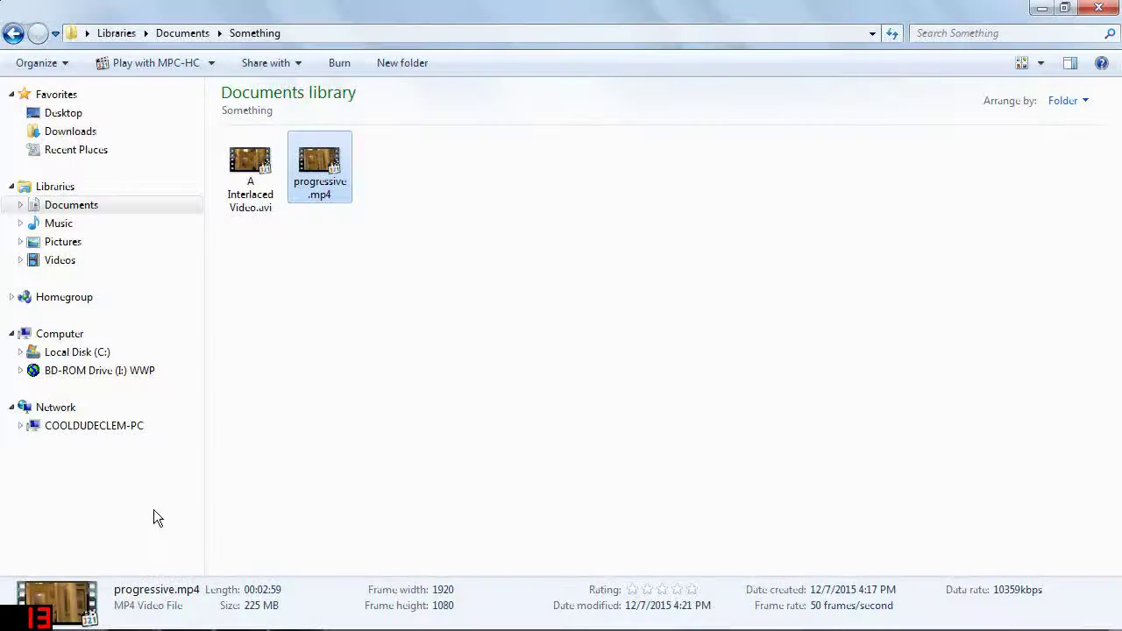
# Play the finished progressive.mp4 in MPC-HC.
pyautogui.doubleClick(320, 164)
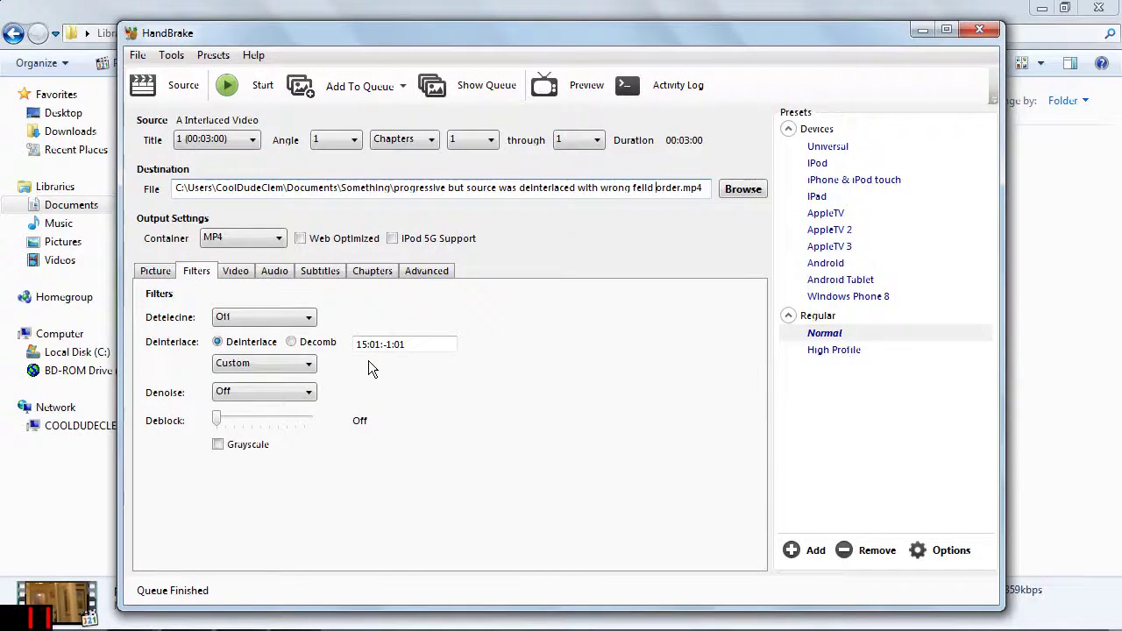
# Minimise HandBrake and play the wrong-field-order encode in MPC-HC.
pyautogui.click(923, 29)
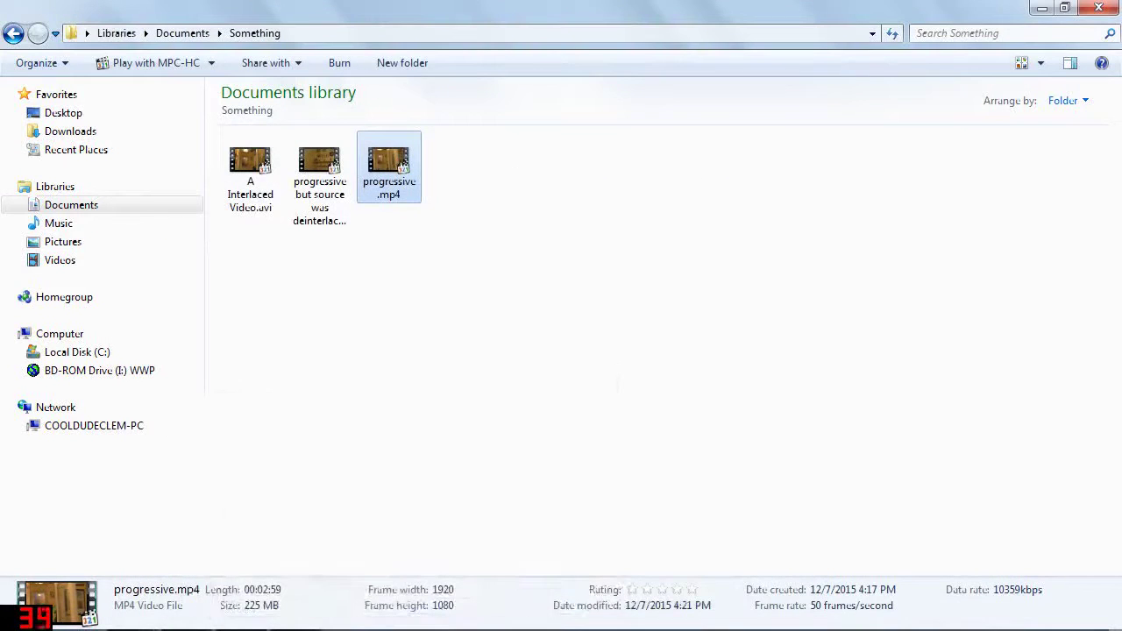
pyautogui.doubleClick(315, 172)
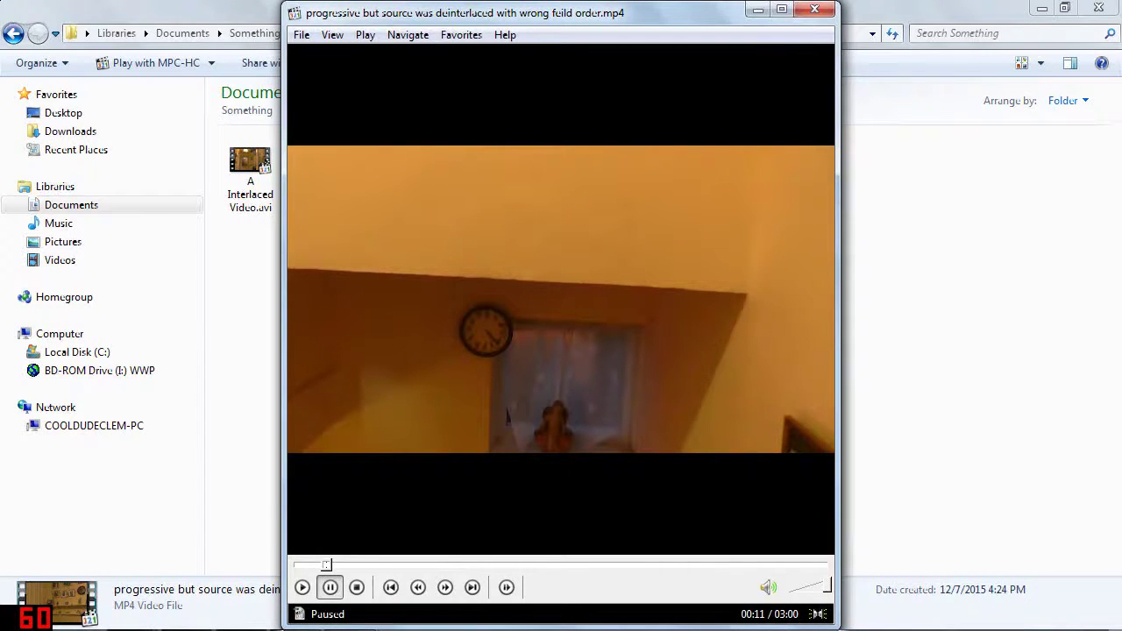
# Frame-step the paused wrong-field-order video eight times with Ctrl+Right, then close MPC-HC.
pyautogui.hotkey('ctrl', 'Right')
pyautogui.hotkey('ctrl', 'Right')
pyautogui.hotkey('ctrl', 'Right')
pyautogui.hotkey('ctrl', 'Right')
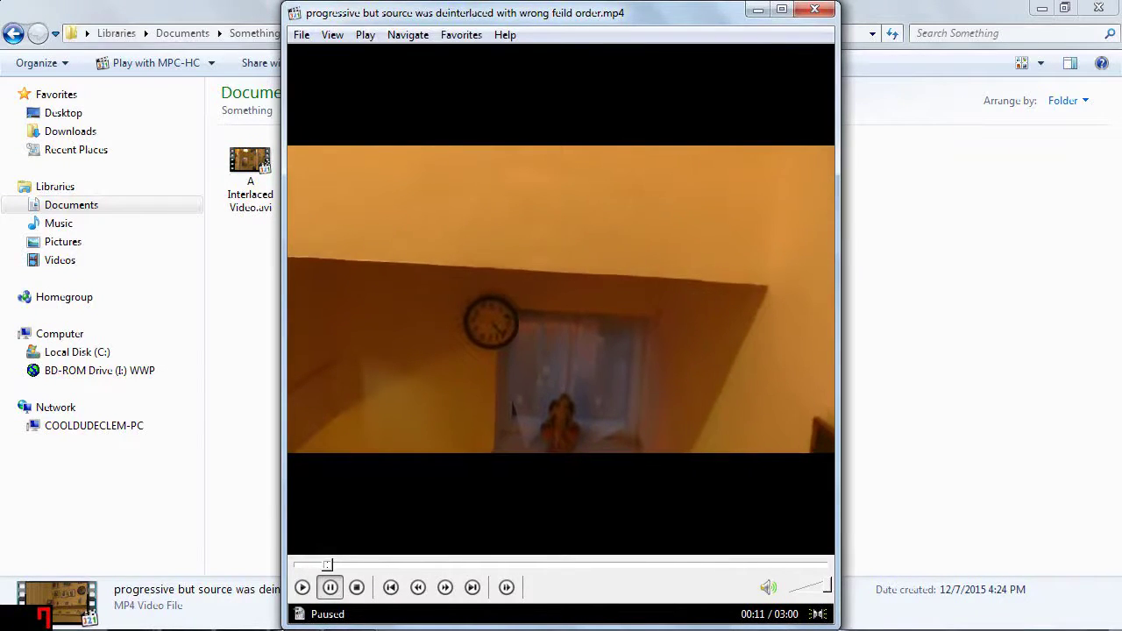
pyautogui.hotkey('ctrl', 'Right')
pyautogui.hotkey('ctrl', 'Right')
pyautogui.hotkey('ctrl', 'Right')
pyautogui.hotkey('ctrl', 'Right')
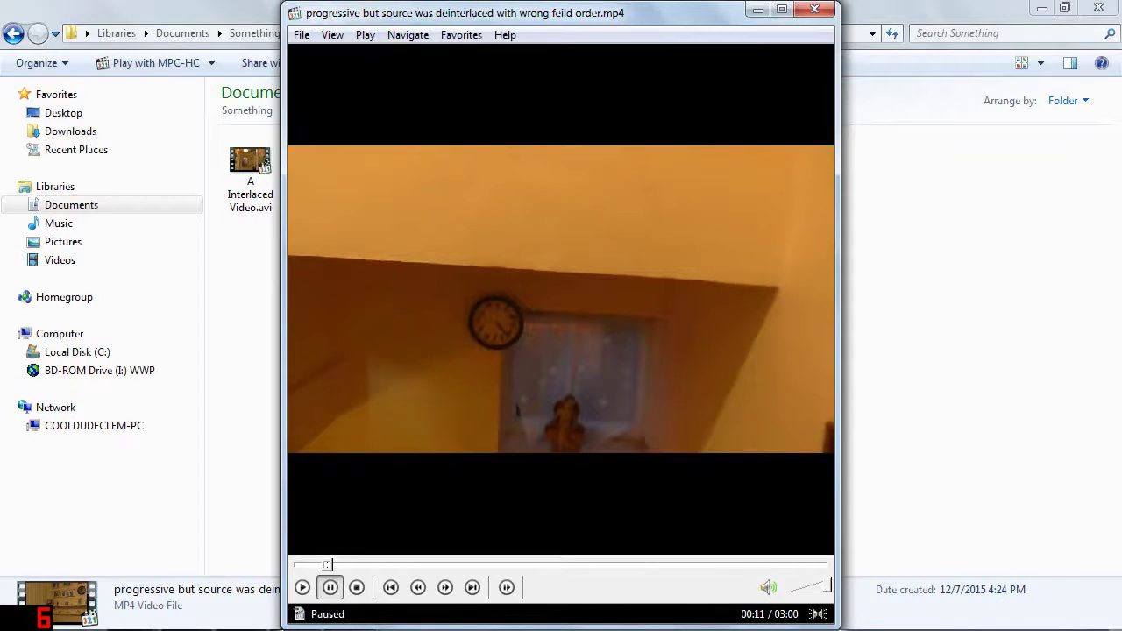
pyautogui.hotkey('ctrl', 'Right')
pyautogui.hotkey('ctrl', 'Right')
pyautogui.hotkey('ctrl', 'Right')
pyautogui.hotkey('ctrl', 'Right')
pyautogui.hotkey('ctrl', 'Right')
pyautogui.hotkey('ctrl', 'Right')
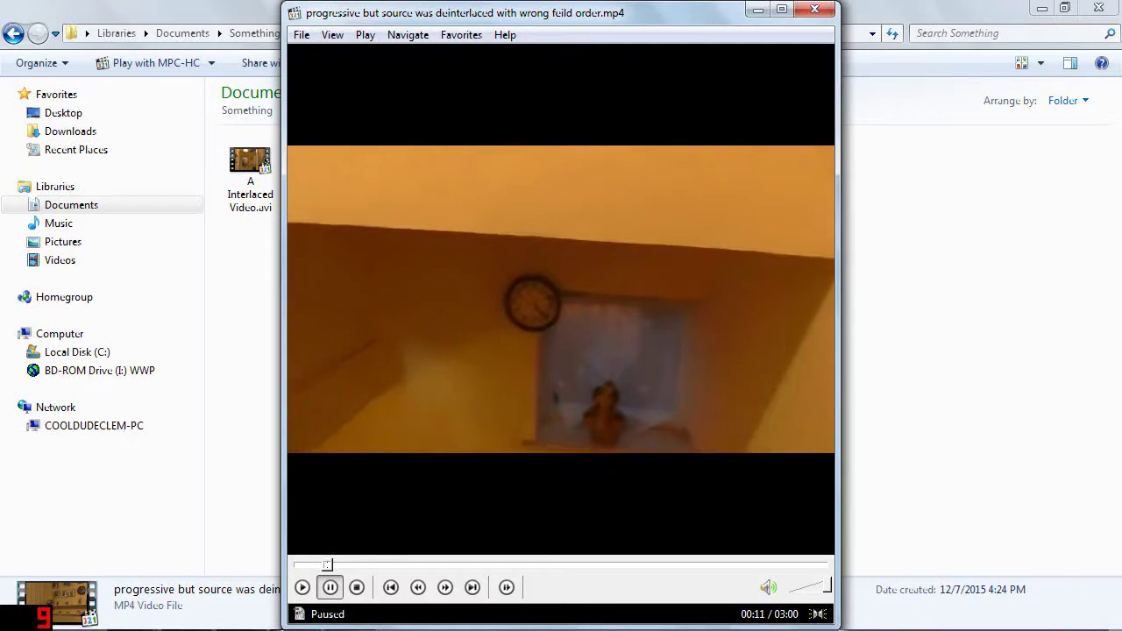
pyautogui.hotkey('ctrl', 'Right')
pyautogui.hotkey('ctrl', 'Right')
pyautogui.hotkey('ctrl', 'Right')
pyautogui.hotkey('ctrl', 'Right')
pyautogui.hotkey('ctrl', 'Right')
pyautogui.hotkey('ctrl', 'Right')
pyautogui.hotkey('ctrl', 'Right')
pyautogui.hotkey('ctrl', 'Right')
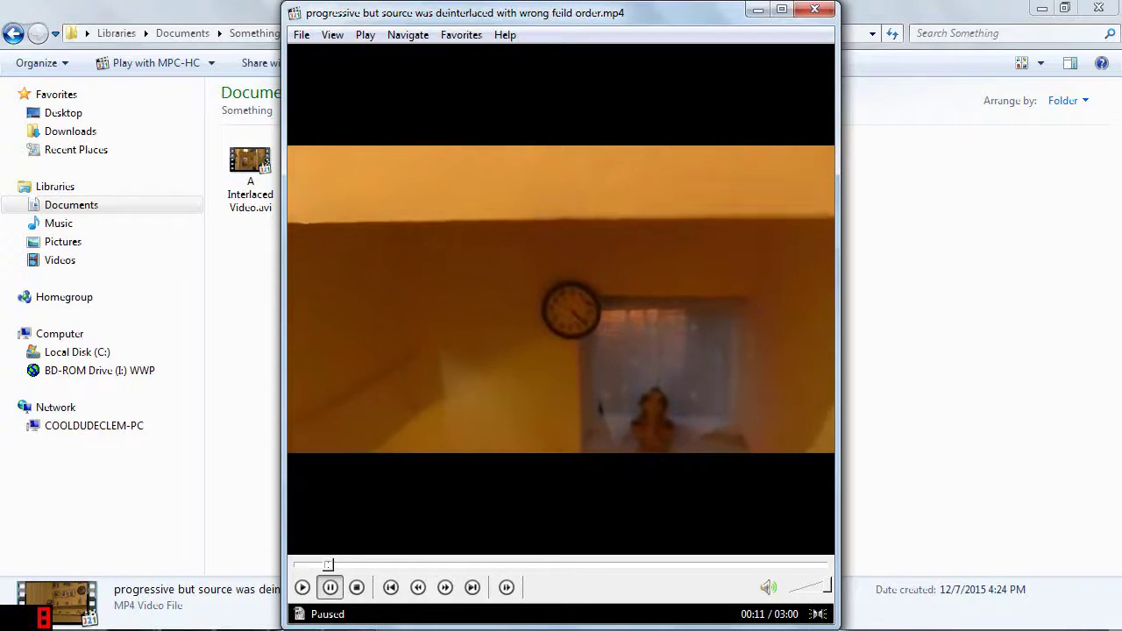
pyautogui.hotkey('ctrl', 'Right')
pyautogui.hotkey('ctrl', 'Right')
pyautogui.hotkey('ctrl', 'Right')
pyautogui.hotkey('ctrl', 'Right')
pyautogui.hotkey('ctrl', 'Right')
pyautogui.hotkey('ctrl', 'Right')
pyautogui.hotkey('ctrl', 'Right')
pyautogui.hotkey('ctrl', 'Right')
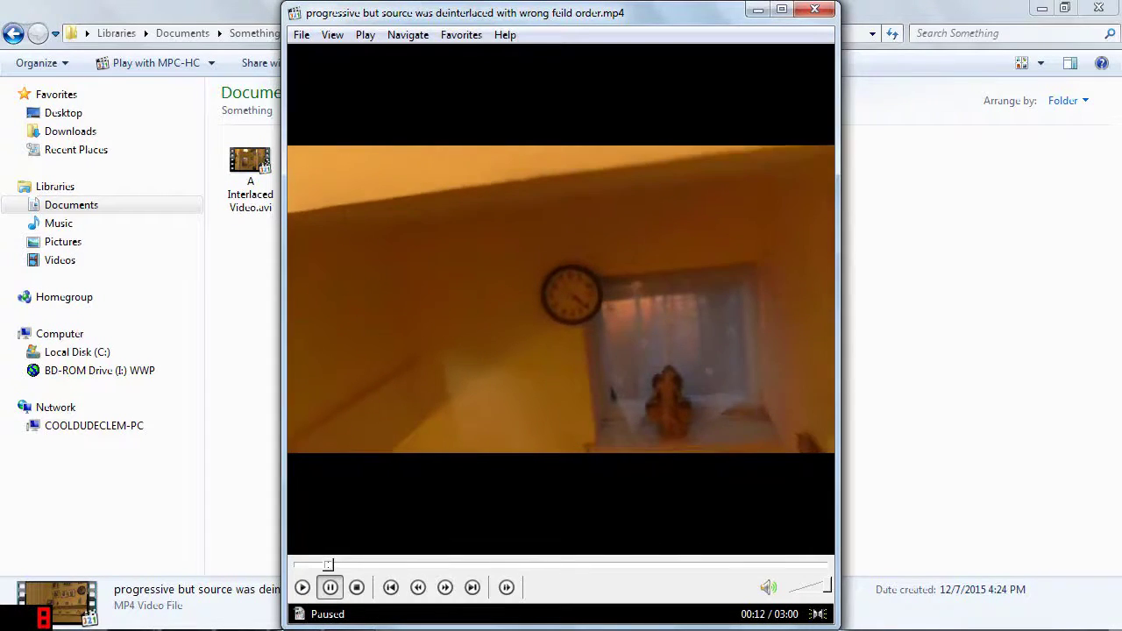
pyautogui.hotkey('ctrl', 'Right')
pyautogui.hotkey('ctrl', 'Right')
pyautogui.hotkey('ctrl', 'Right')
pyautogui.hotkey('ctrl', 'Right')
pyautogui.hotkey('ctrl', 'Right')
pyautogui.hotkey('ctrl', 'Right')
pyautogui.hotkey('ctrl', 'Right')
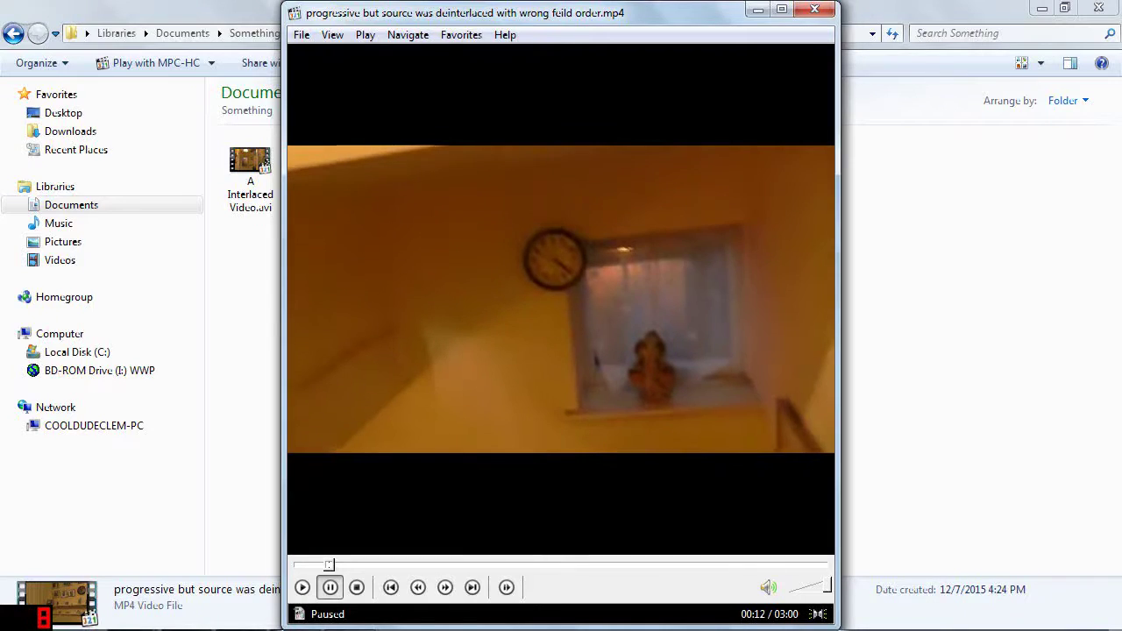
pyautogui.hotkey('ctrl', 'Right')
pyautogui.hotkey('ctrl', 'Right')
pyautogui.hotkey('ctrl', 'Right')
pyautogui.hotkey('ctrl', 'Right')
pyautogui.hotkey('ctrl', 'Right')
pyautogui.hotkey('ctrl', 'Right')
pyautogui.hotkey('ctrl', 'Right')
pyautogui.hotkey('ctrl', 'Right')
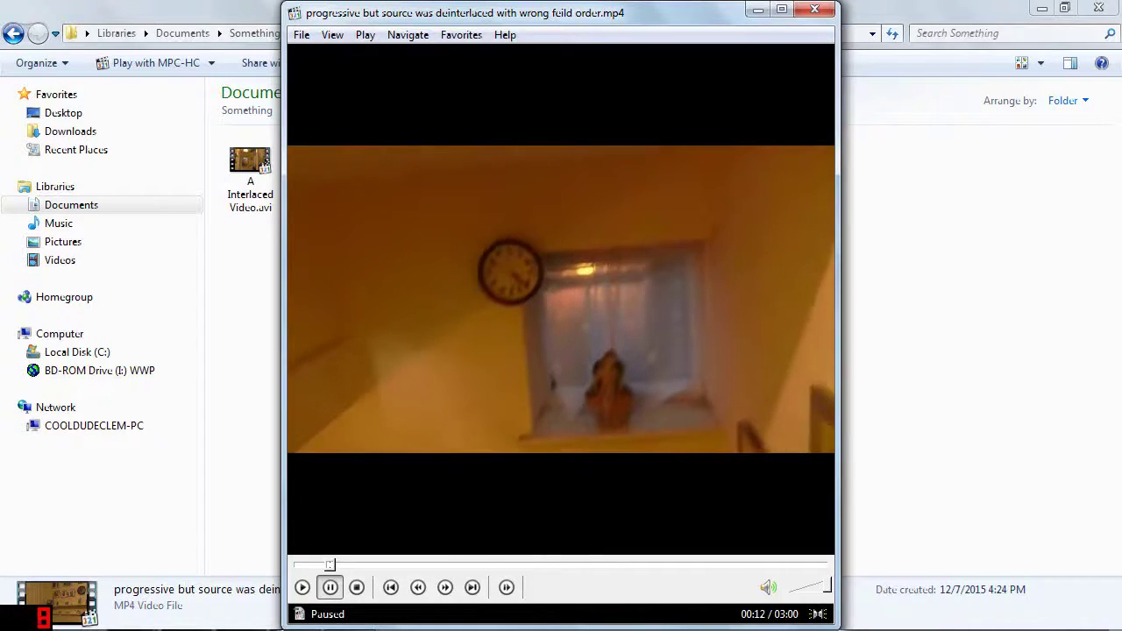
pyautogui.hotkey('ctrl', 'Right')
pyautogui.hotkey('alt', 'F4')
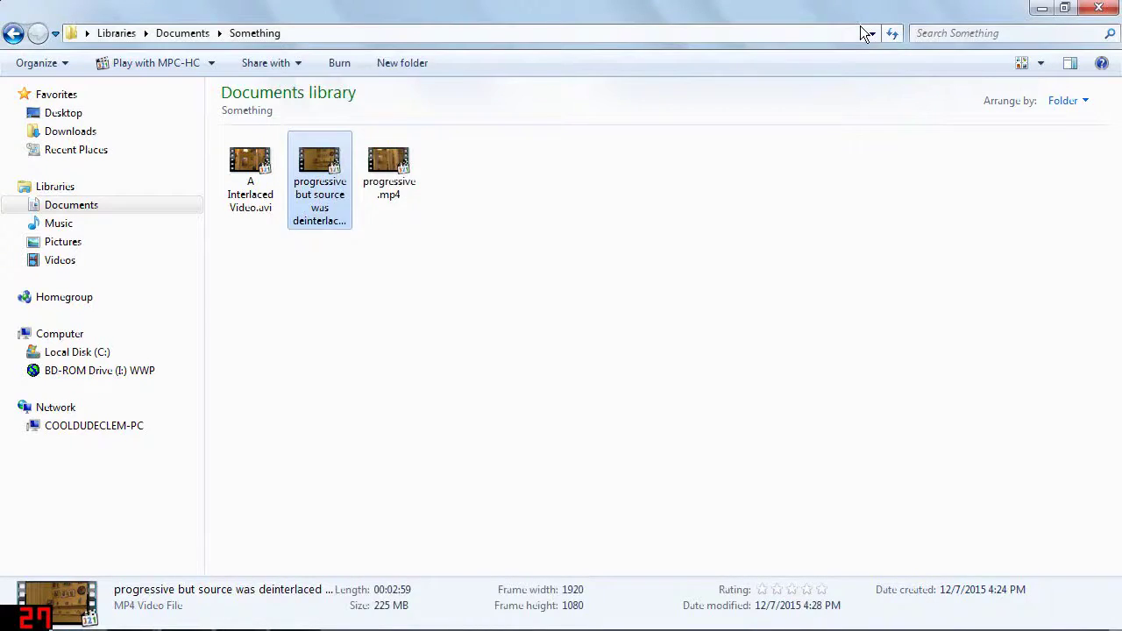